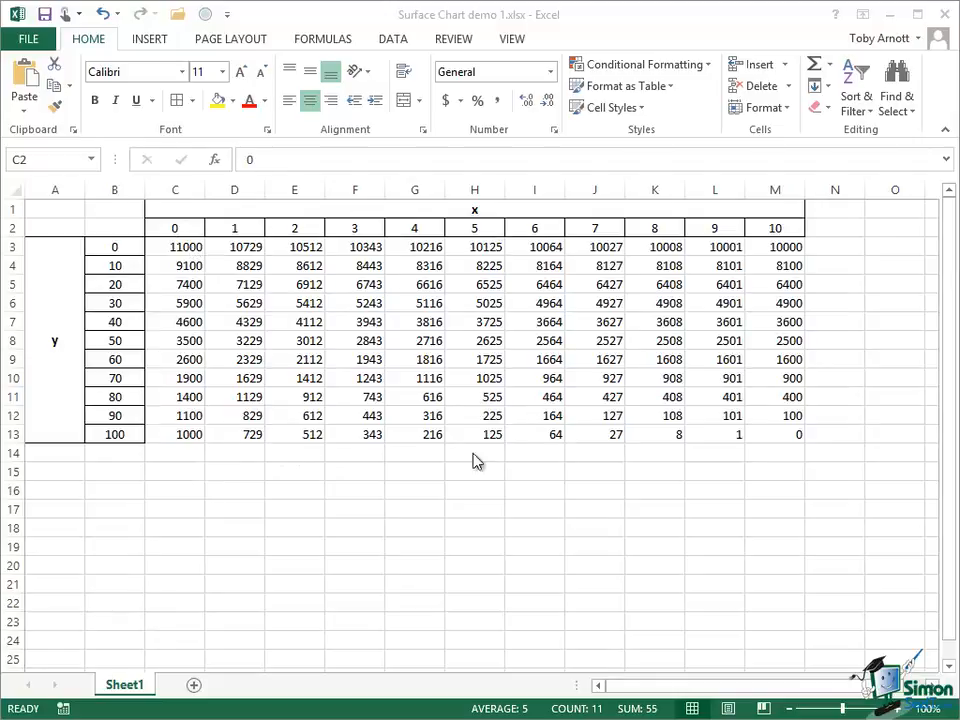
- Inspect the formulas in cells C3 to F3 and in C12 of the x-y table
left_click(187, 250)
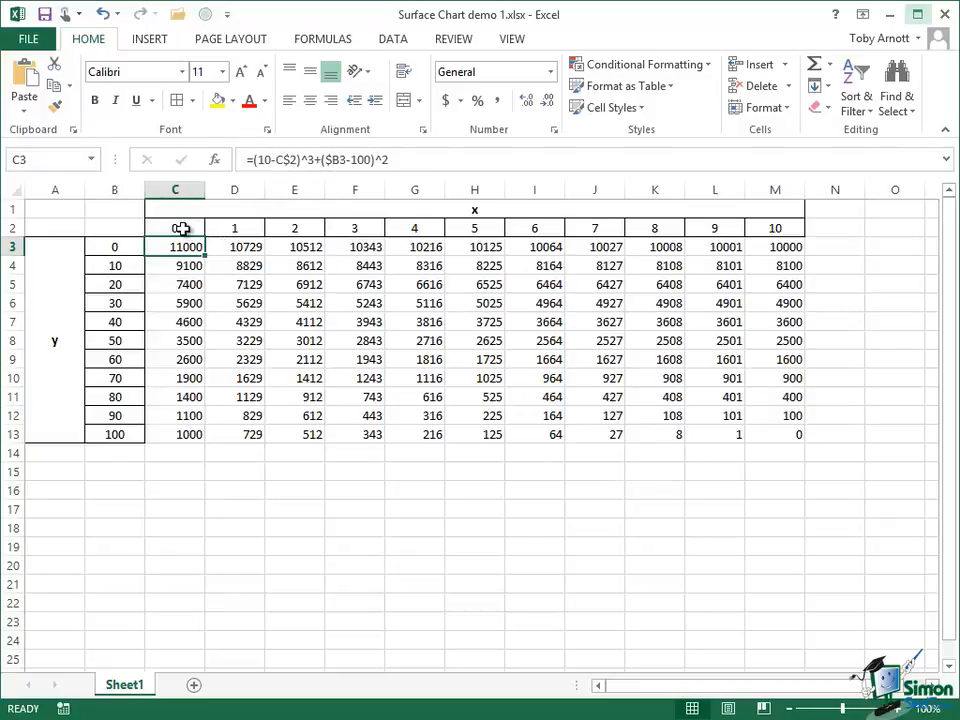
left_click(241, 246)
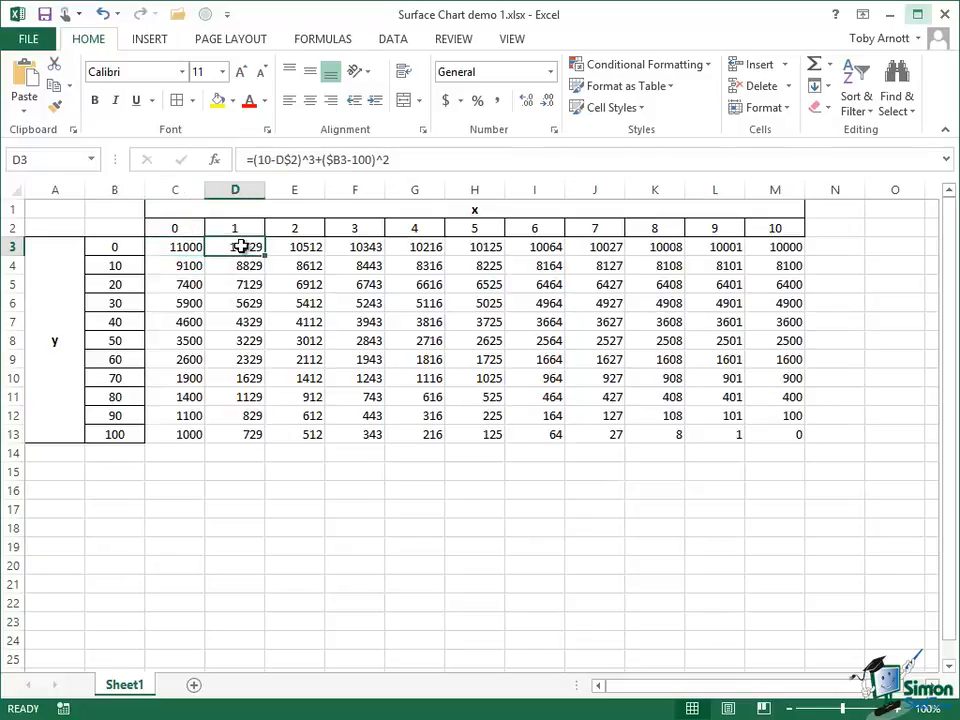
left_click(289, 248)
left_click(376, 251)
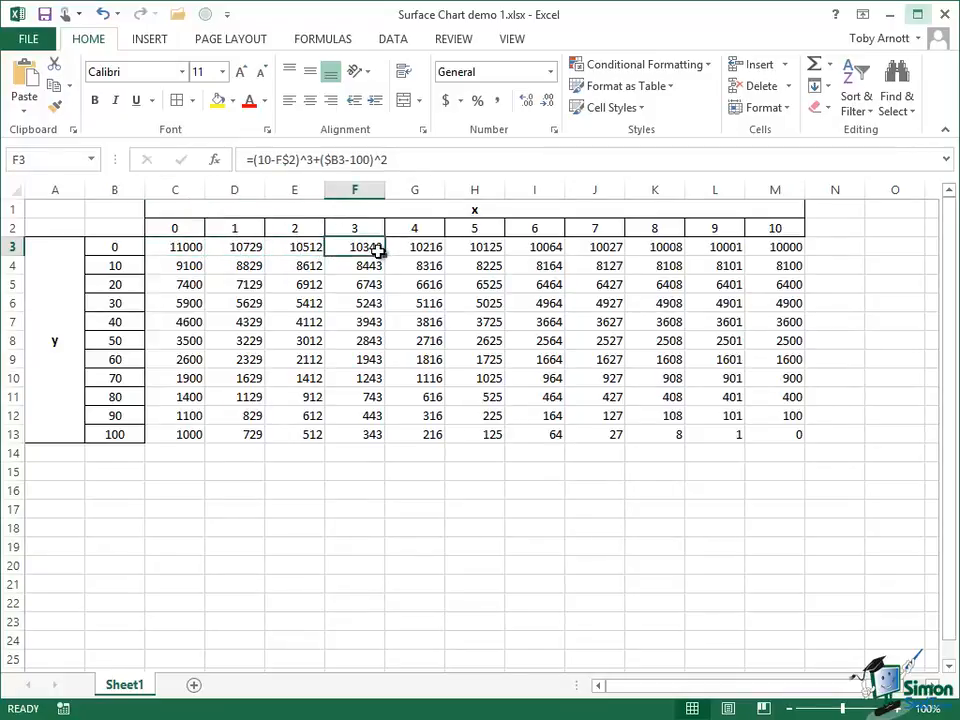
left_click(181, 246)
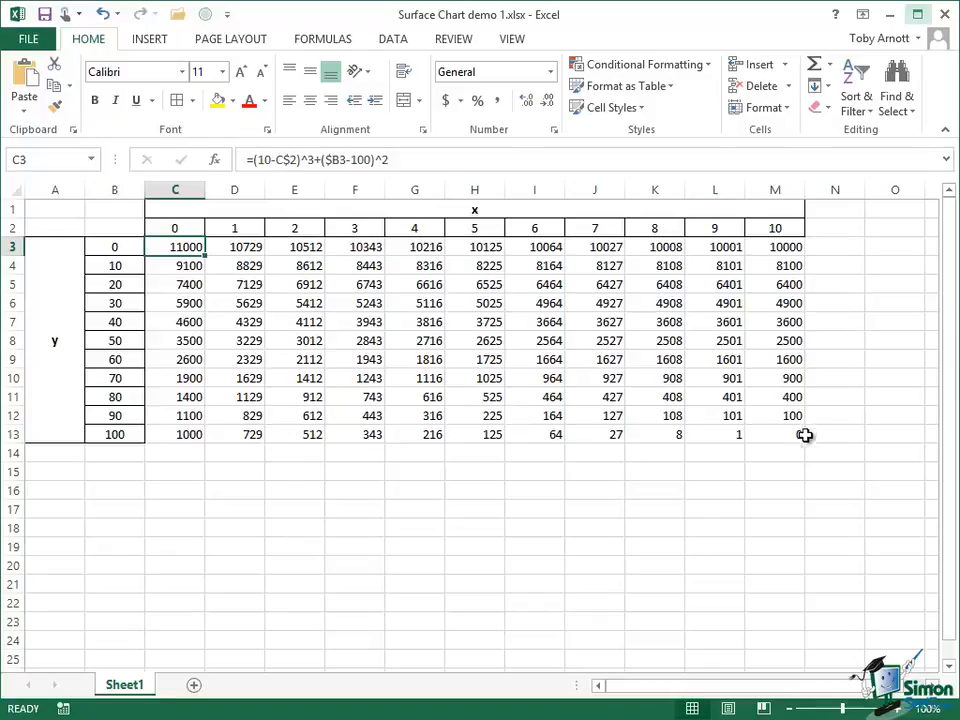
left_click(190, 416)
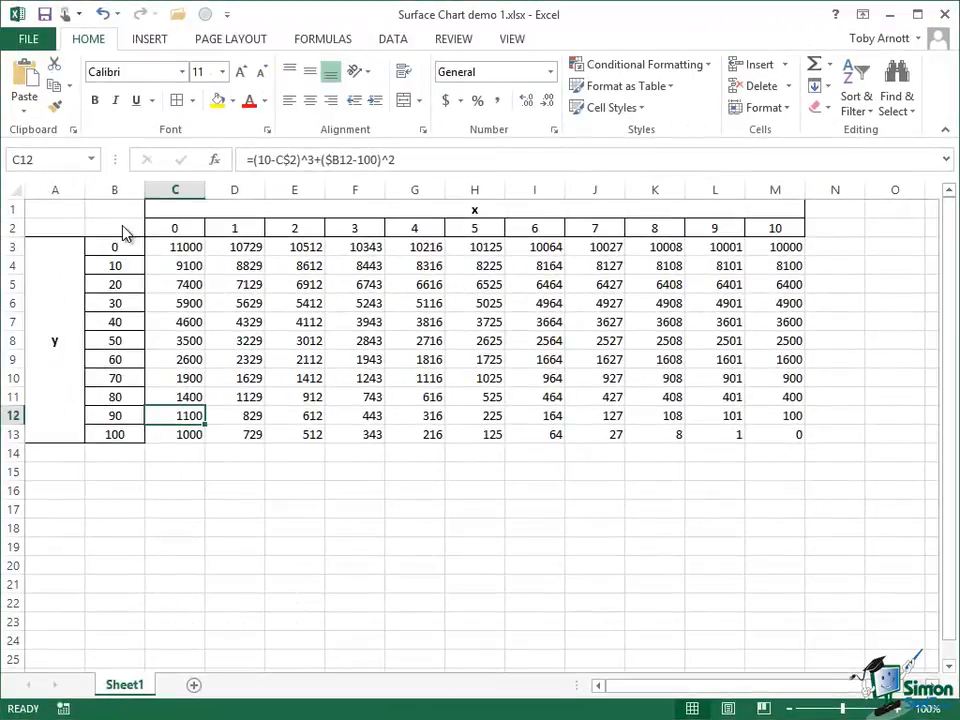
- Insert a 3-D Surface chart from B2:M13 and enlarge it to span about columns C to N and rows 1 to 25
left_click(122, 226)
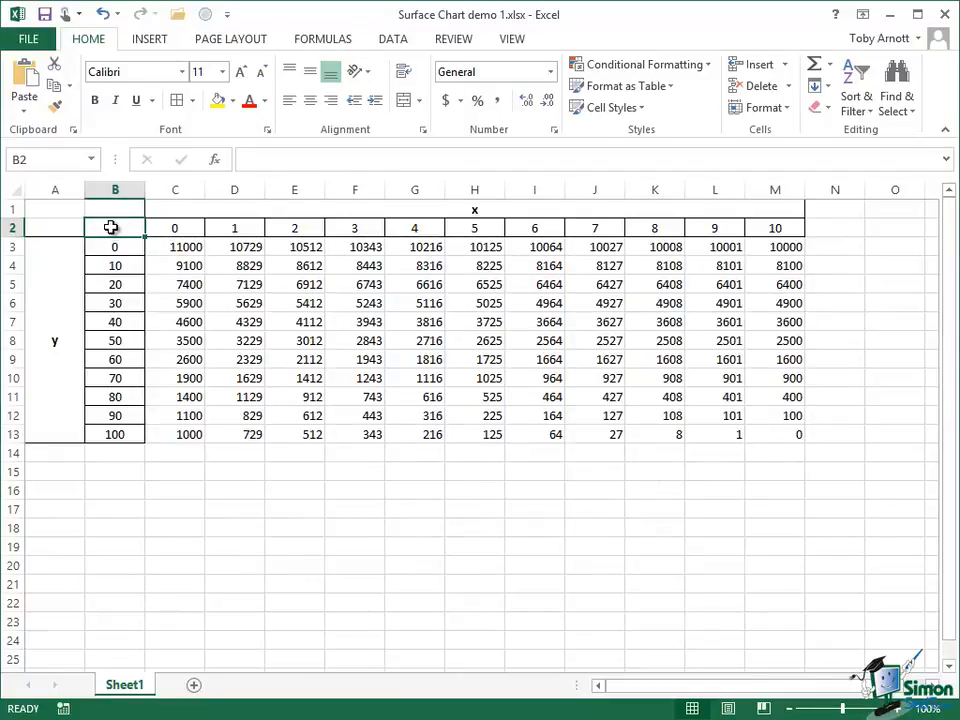
mouse_move(111, 227)
left_mouse_down()
mouse_move(189, 336)
mouse_move(469, 405)
mouse_move(767, 439)
left_mouse_up()
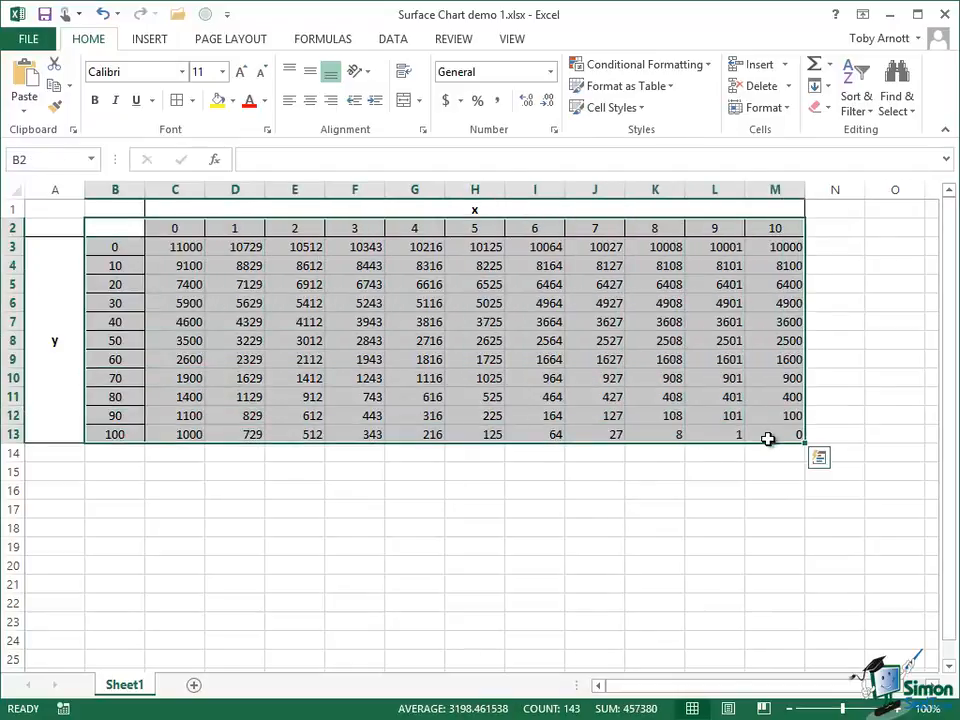
left_click(150, 40)
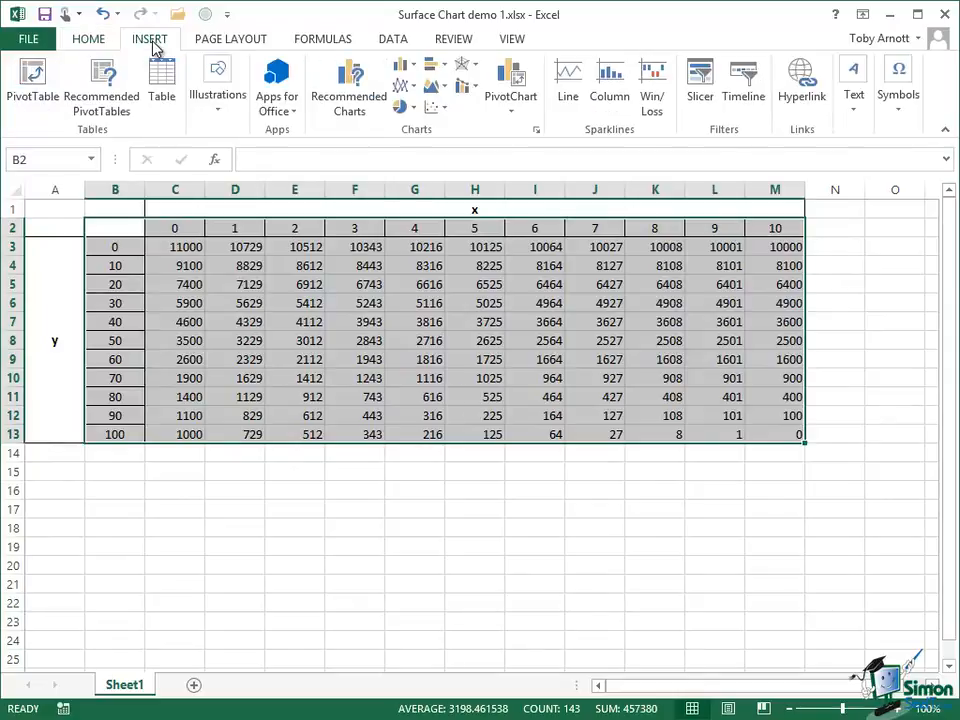
left_click(537, 136)
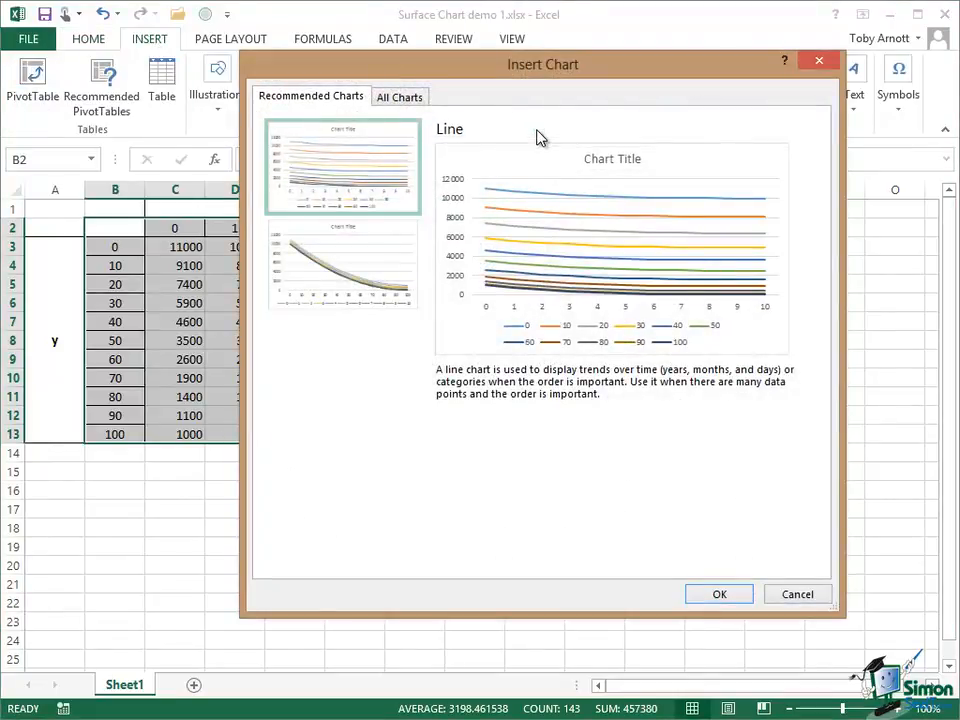
left_click(405, 100)
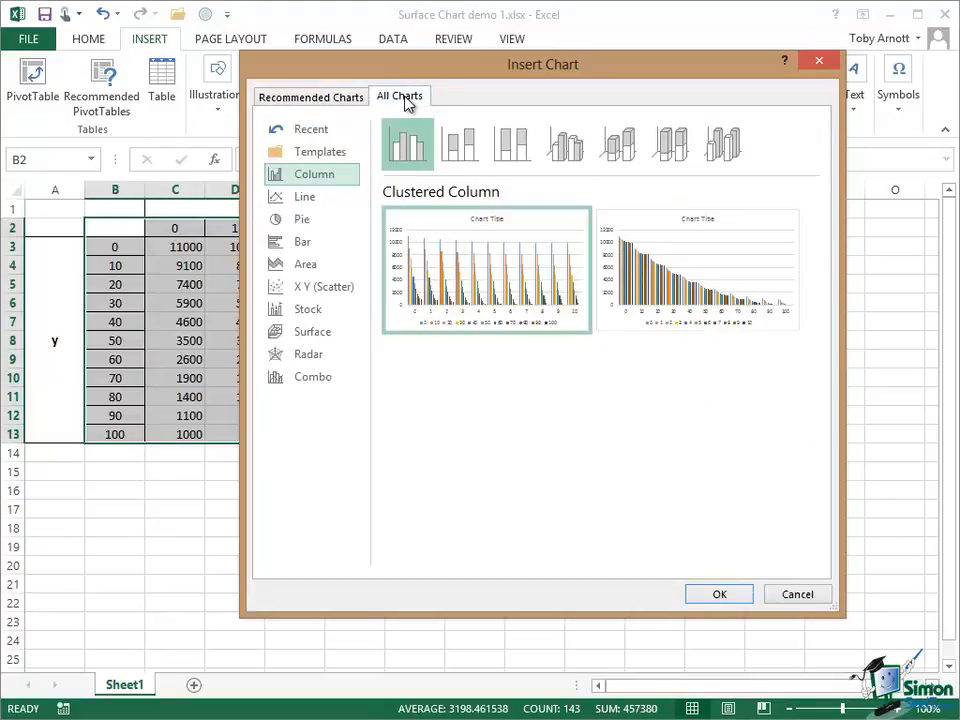
left_click(307, 335)
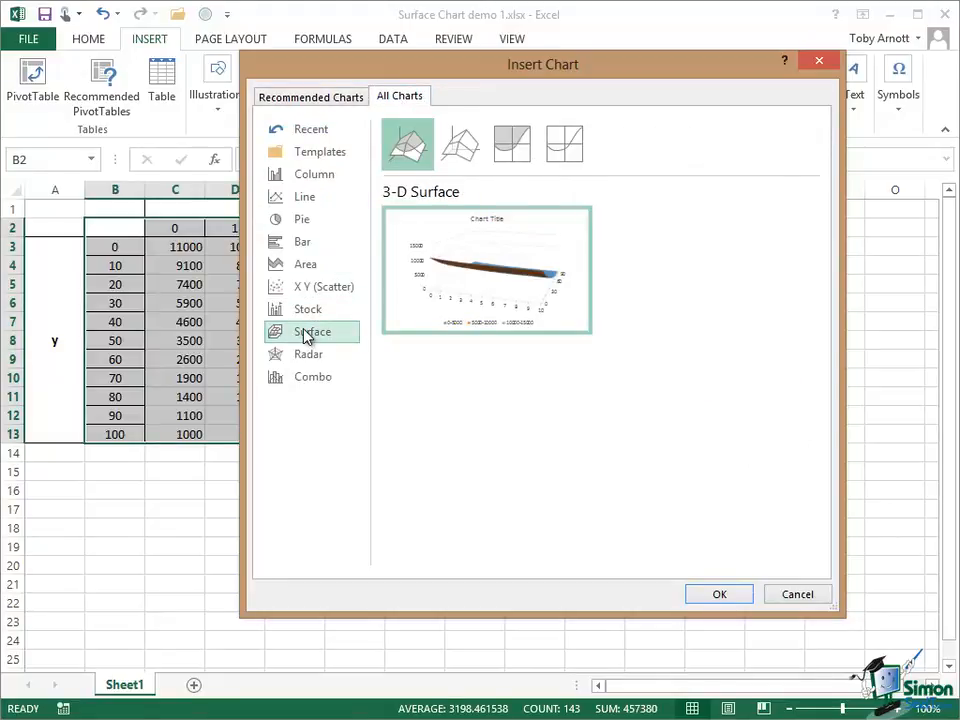
mouse_move(493, 274)
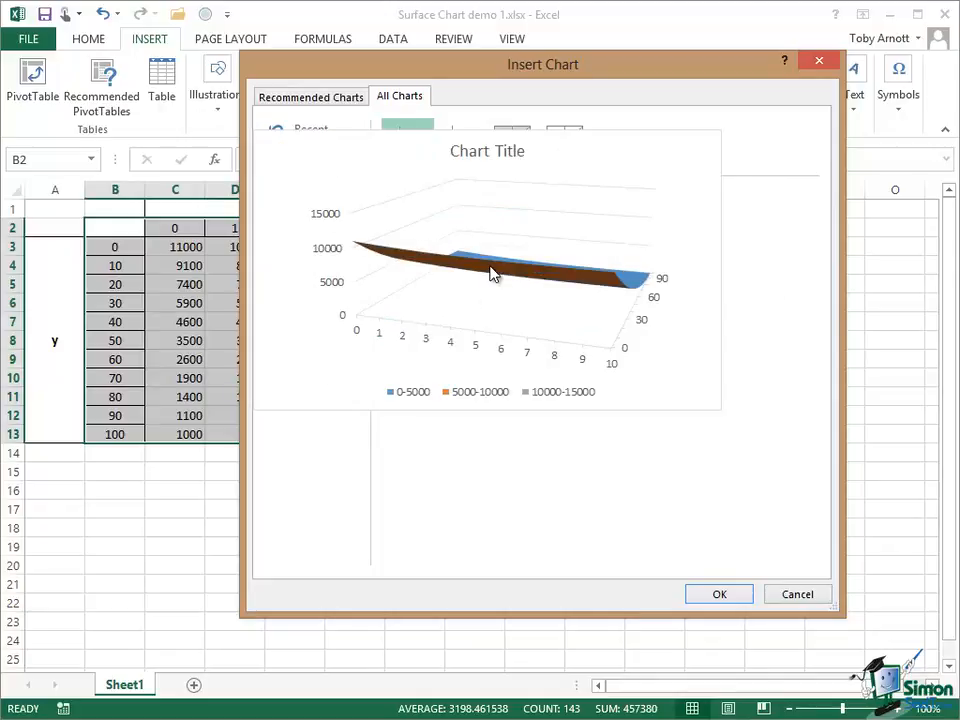
left_click(719, 595)
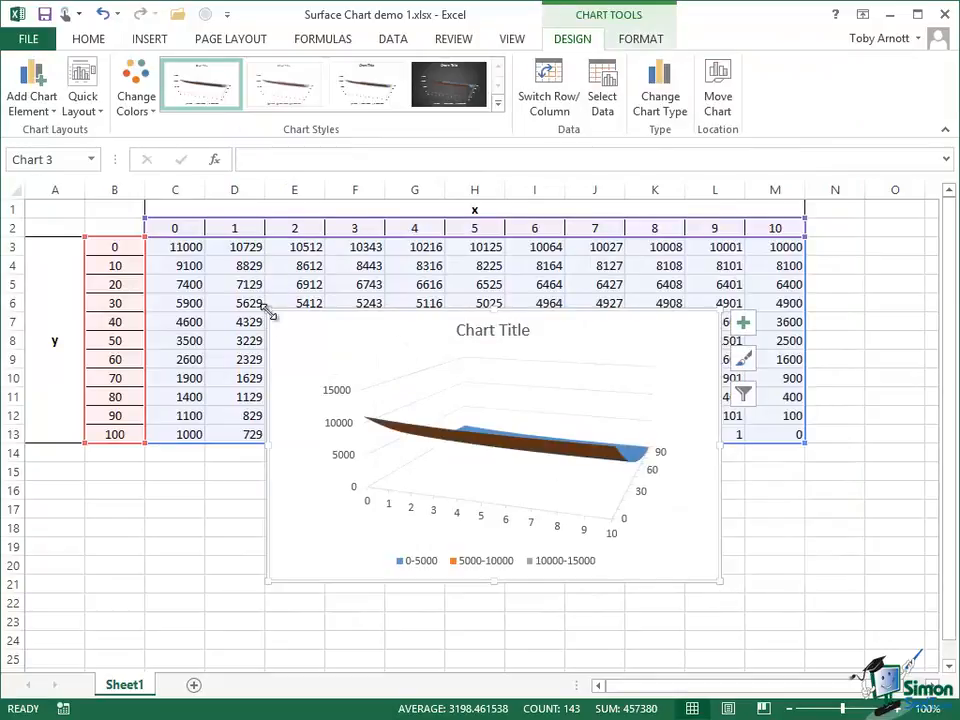
left_click_drag(269, 311, 180, 200)
left_click_drag(720, 579, 849, 653)
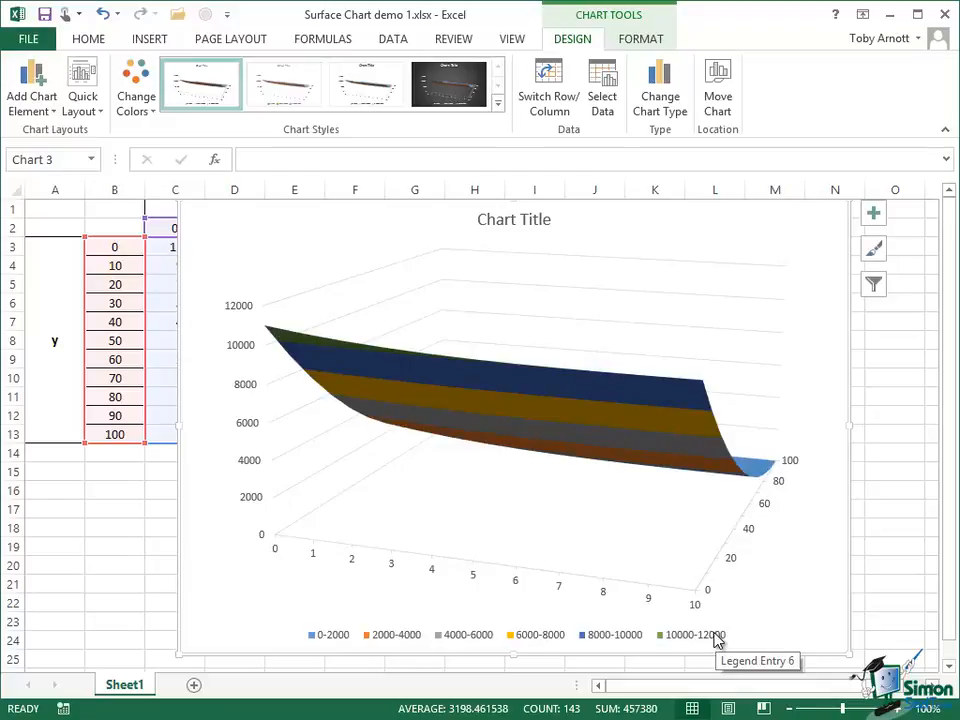
- Put the series on the surface chart's depth axis in reverse order and close the axis formatting
left_click(746, 535)
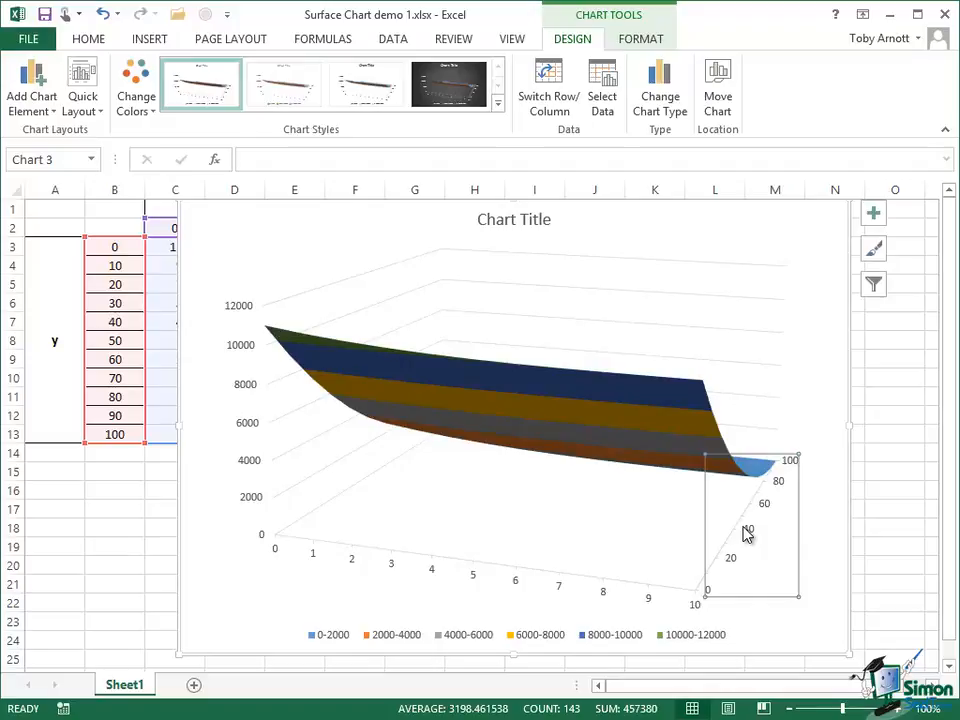
right_click(745, 535)
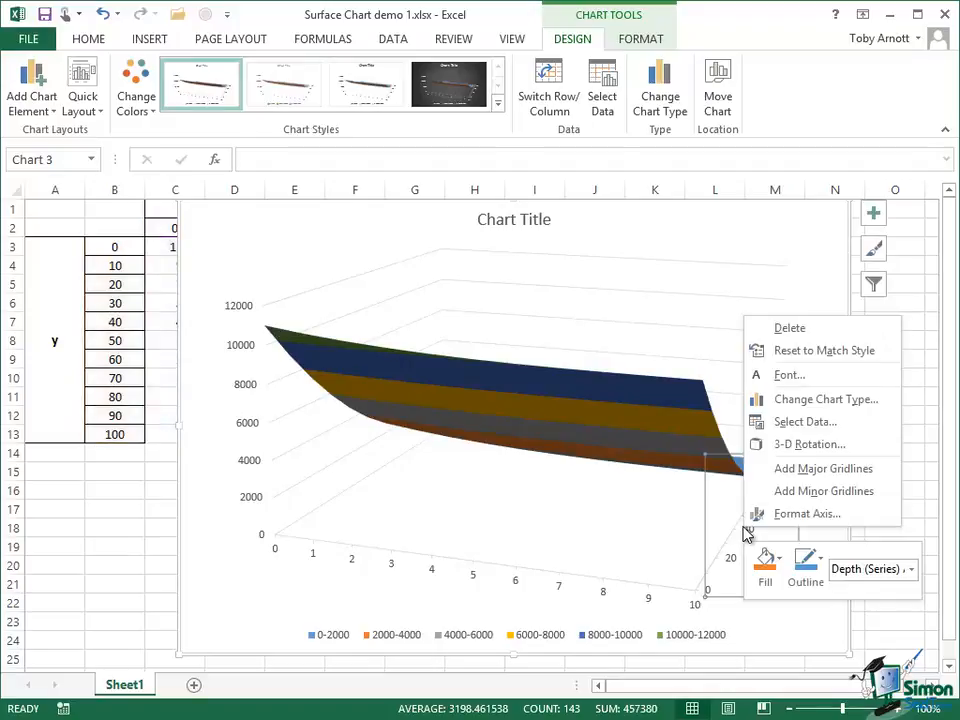
left_click(809, 518)
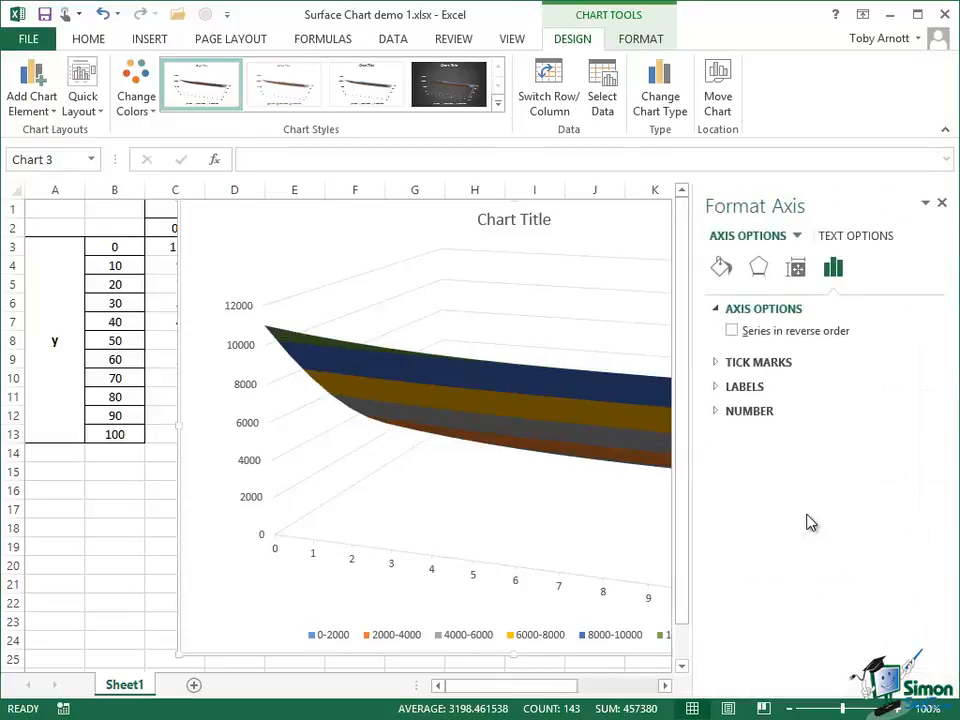
left_click(732, 331)
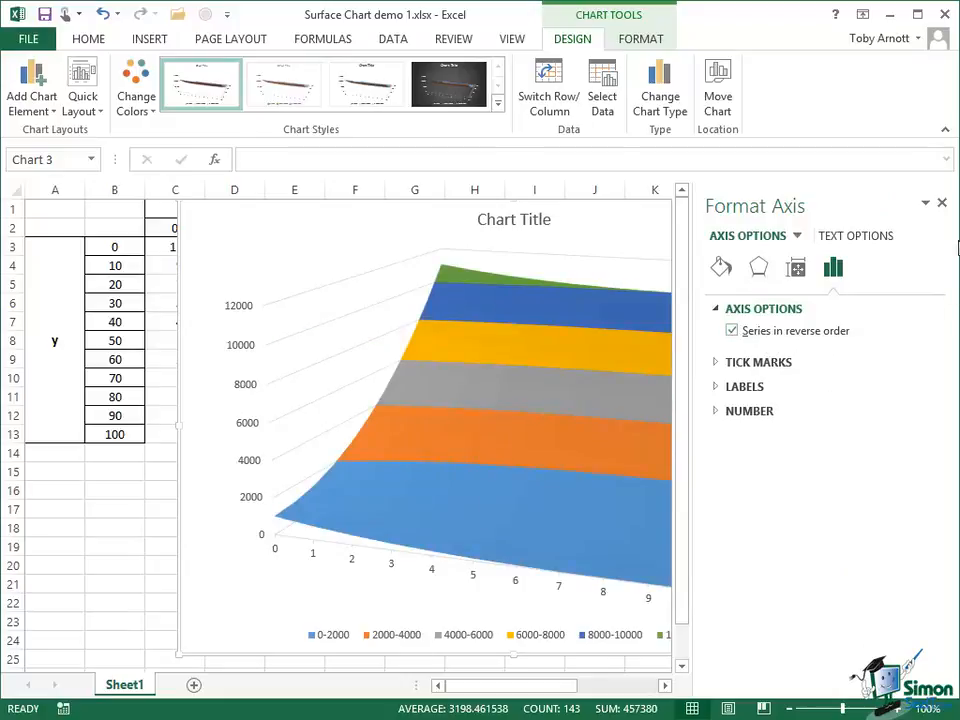
left_click(942, 206)
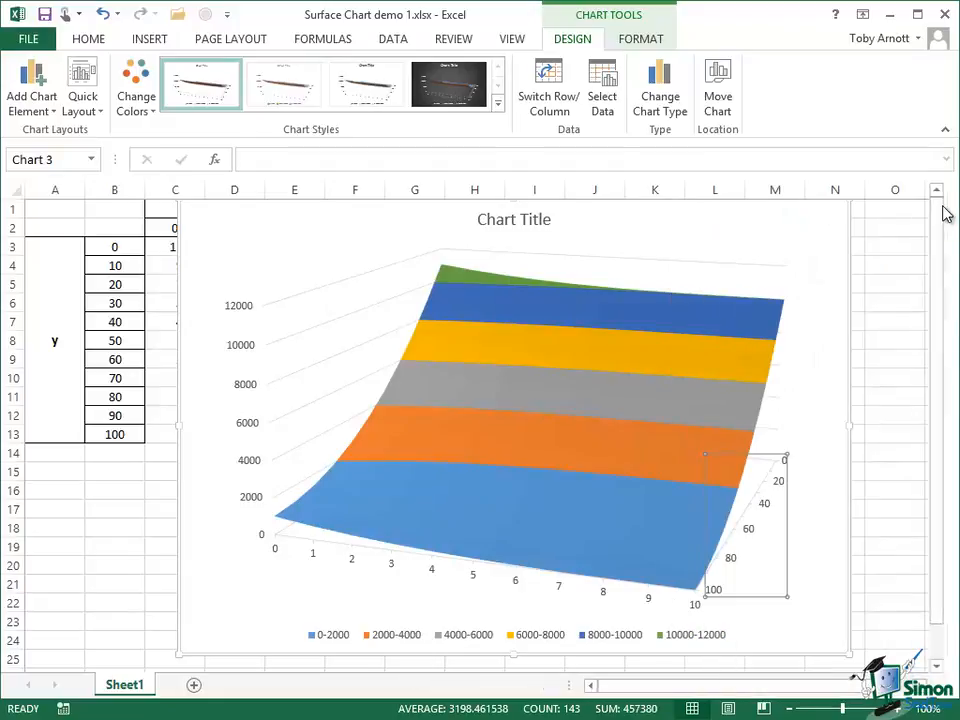
left_click(809, 599)
left_click(257, 645)
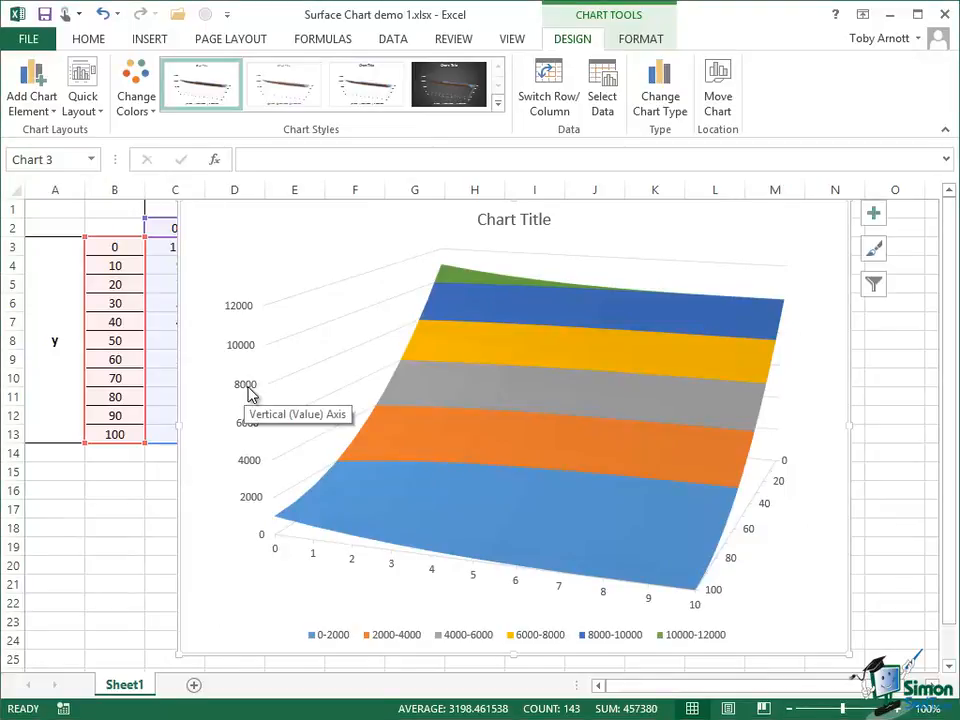
- Try putting the values on the chart's vertical axis in reverse order
left_click(250, 394)
right_click(250, 394)
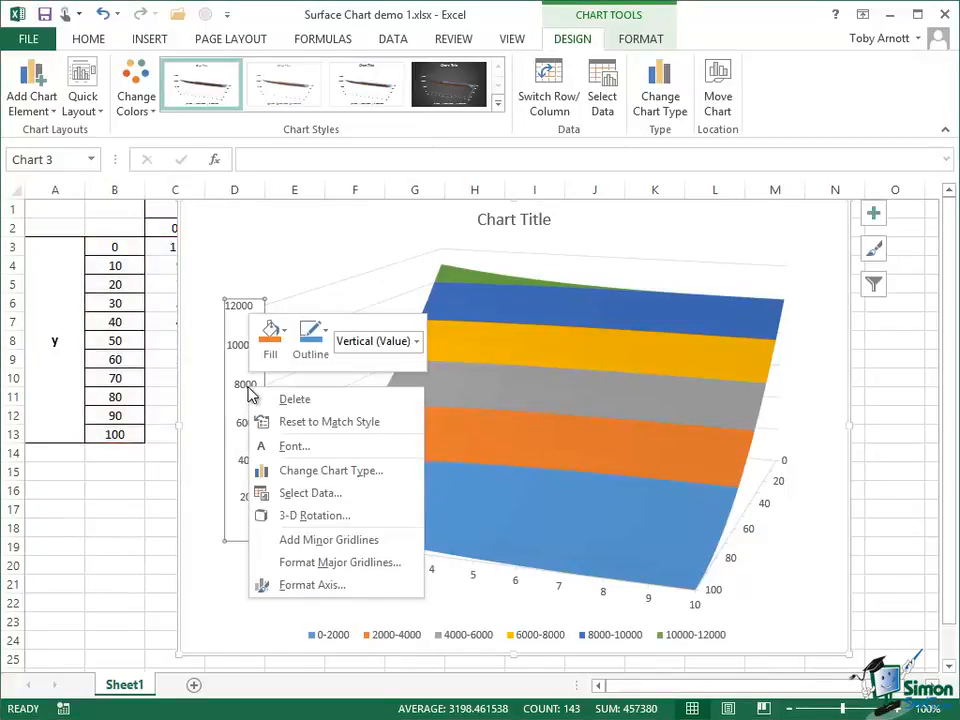
left_click(314, 586)
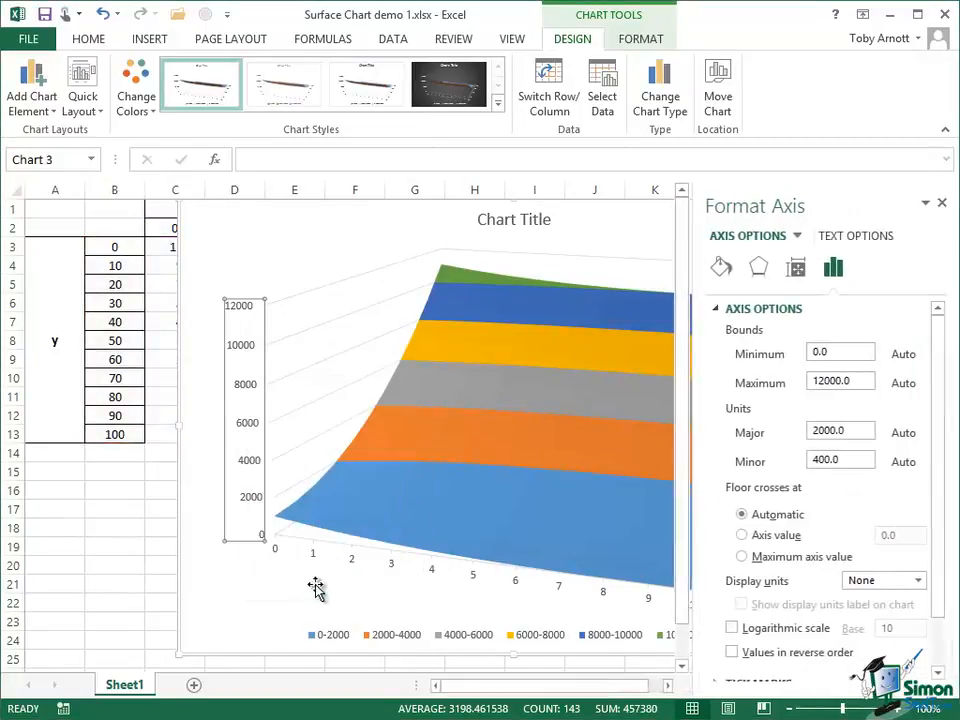
scroll(733, 597, "down", 2)
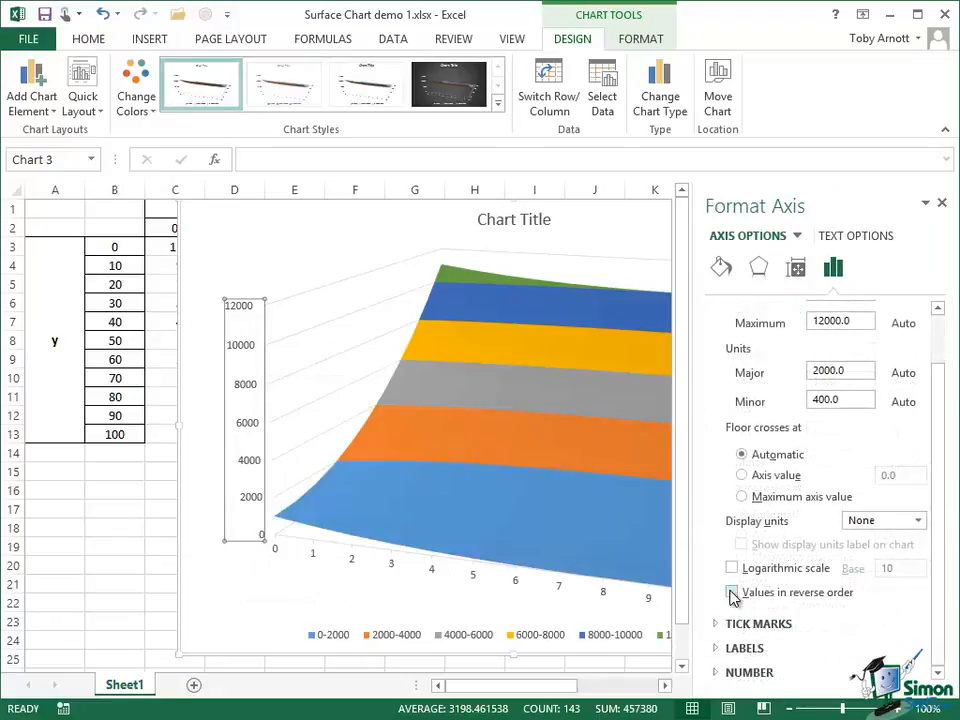
left_click(733, 593)
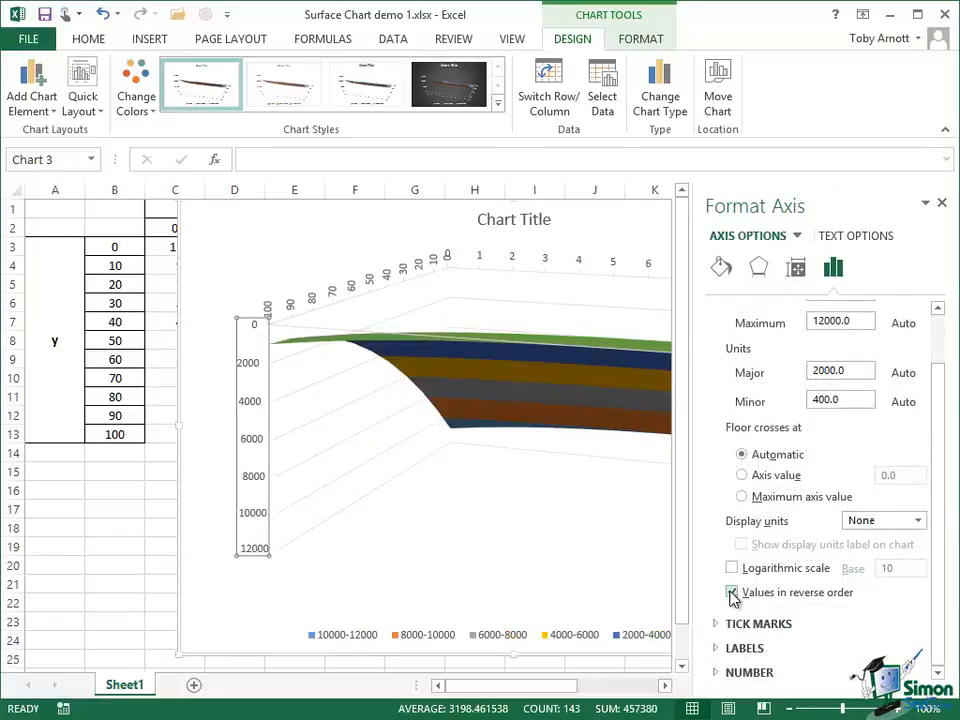
left_click(941, 203)
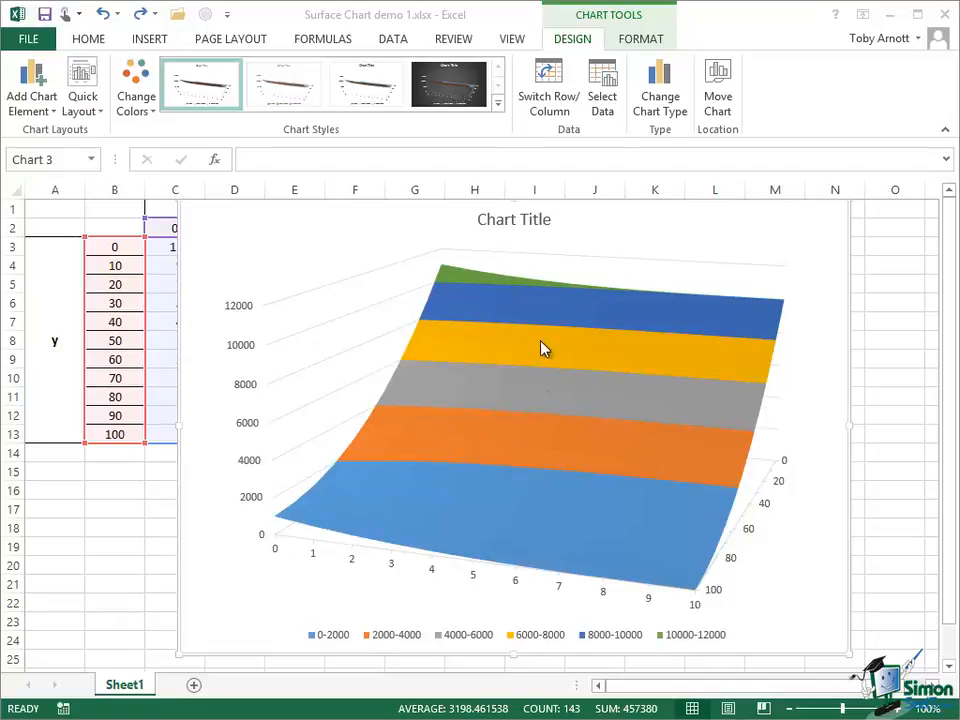
- Examine the formatting options available for the 8000-10000 legend entry, leaving the vertical axis selected
left_click(613, 641)
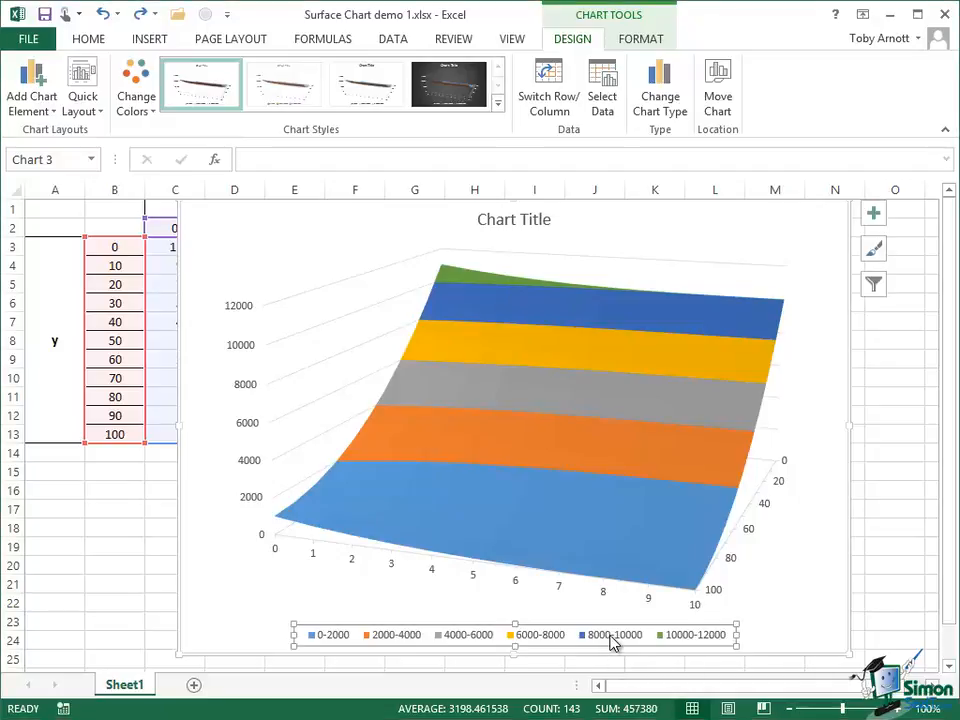
left_click(613, 641)
right_click(613, 642)
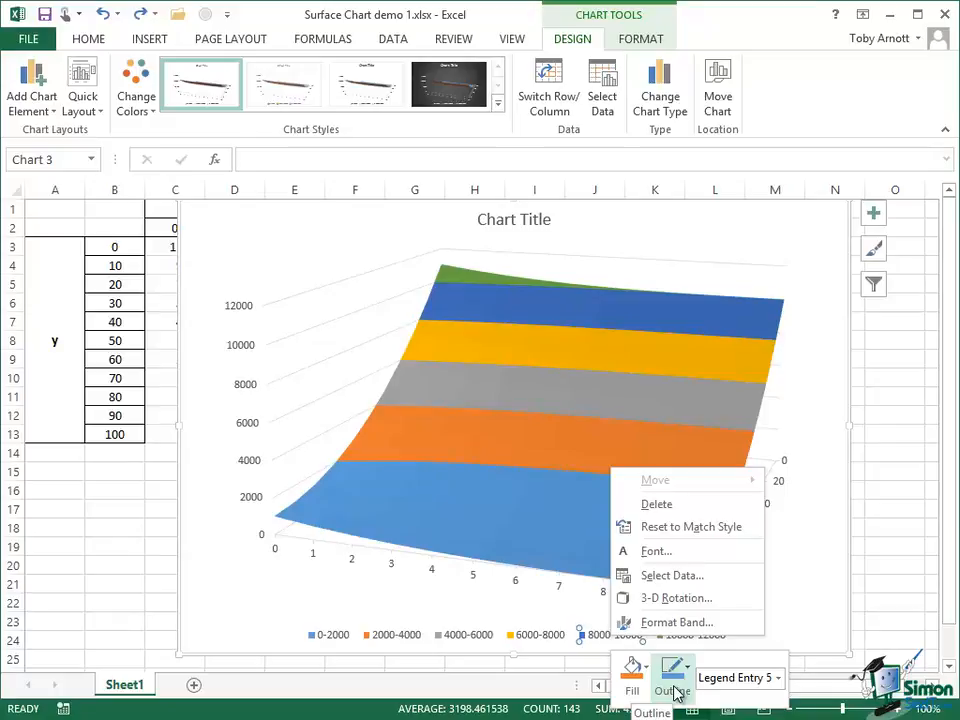
key("Escape")
left_click(247, 384)
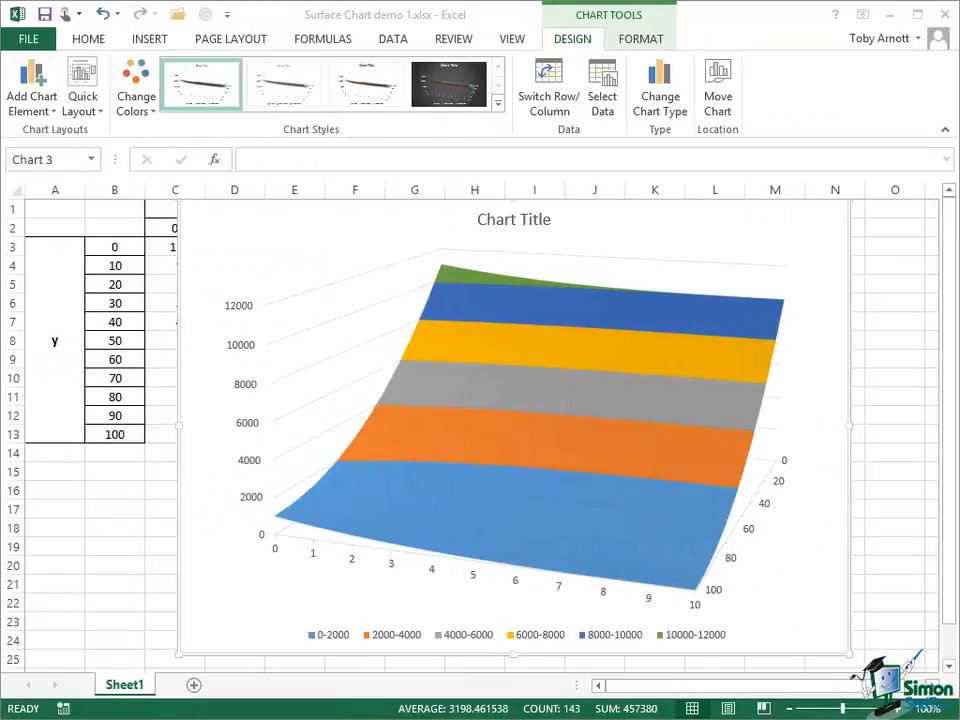
- Change the chart type to Wireframe 3-D Surface
left_click(652, 97)
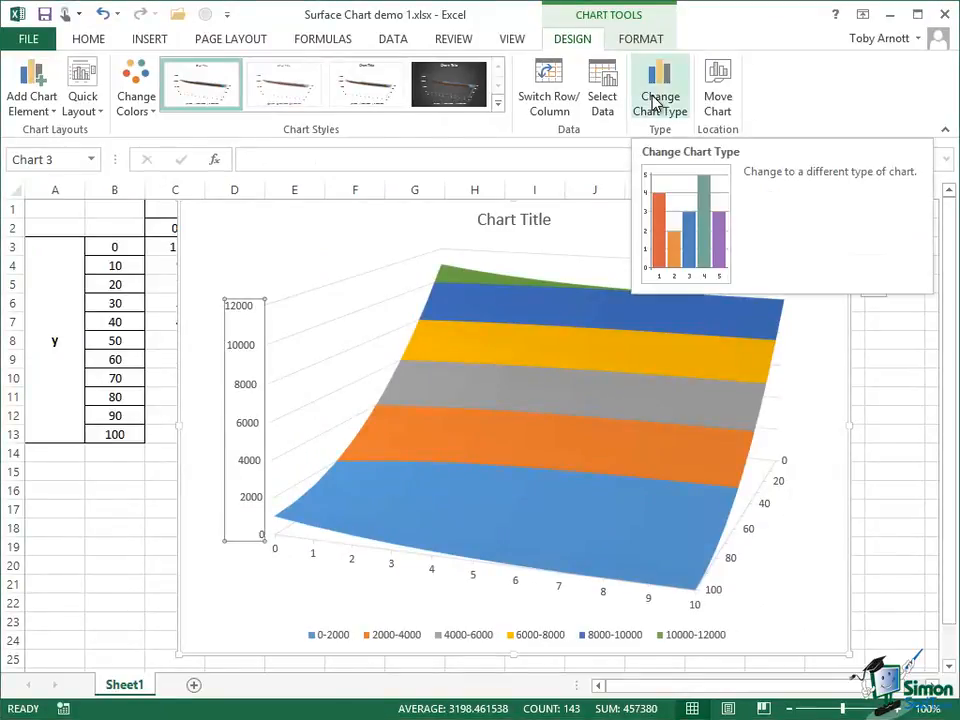
left_click(655, 103)
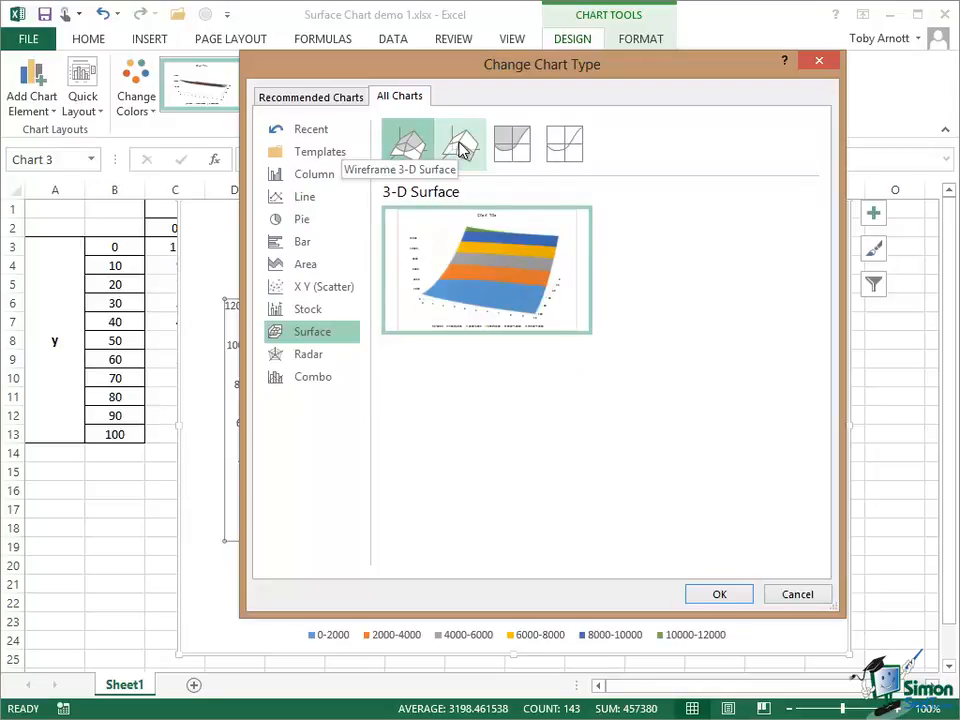
left_click(461, 148)
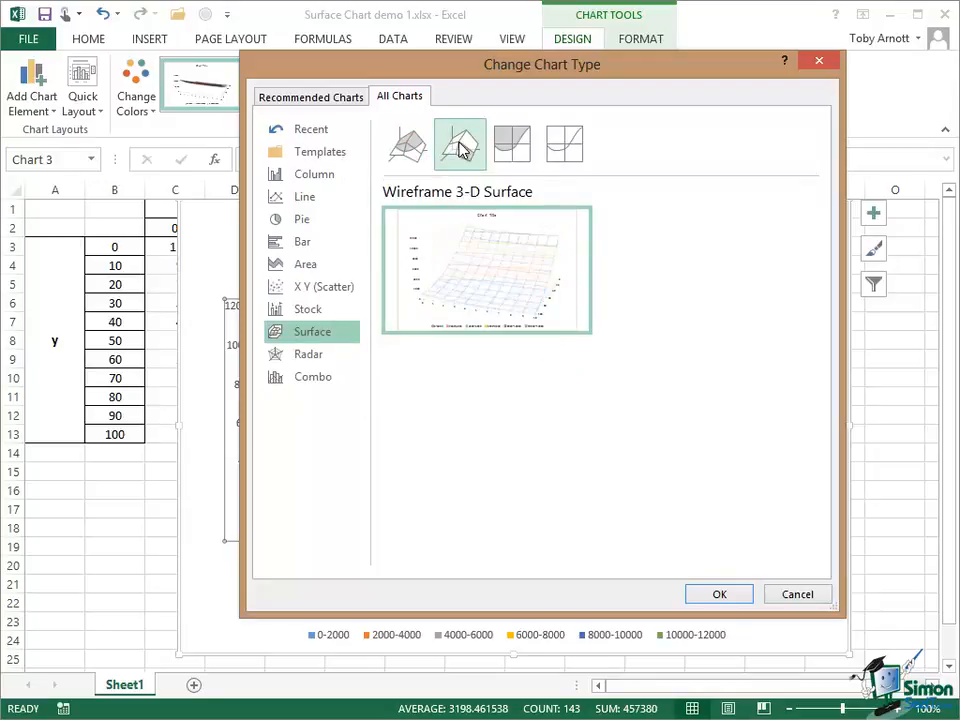
left_click(719, 595)
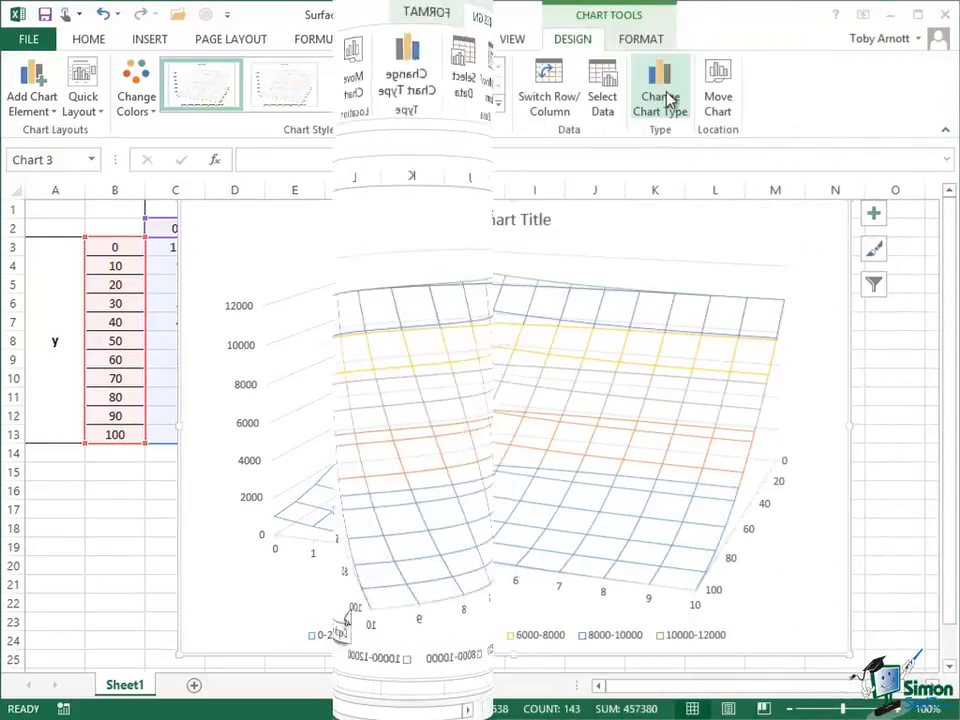
- Change the chart type to Contour
left_click(660, 100)
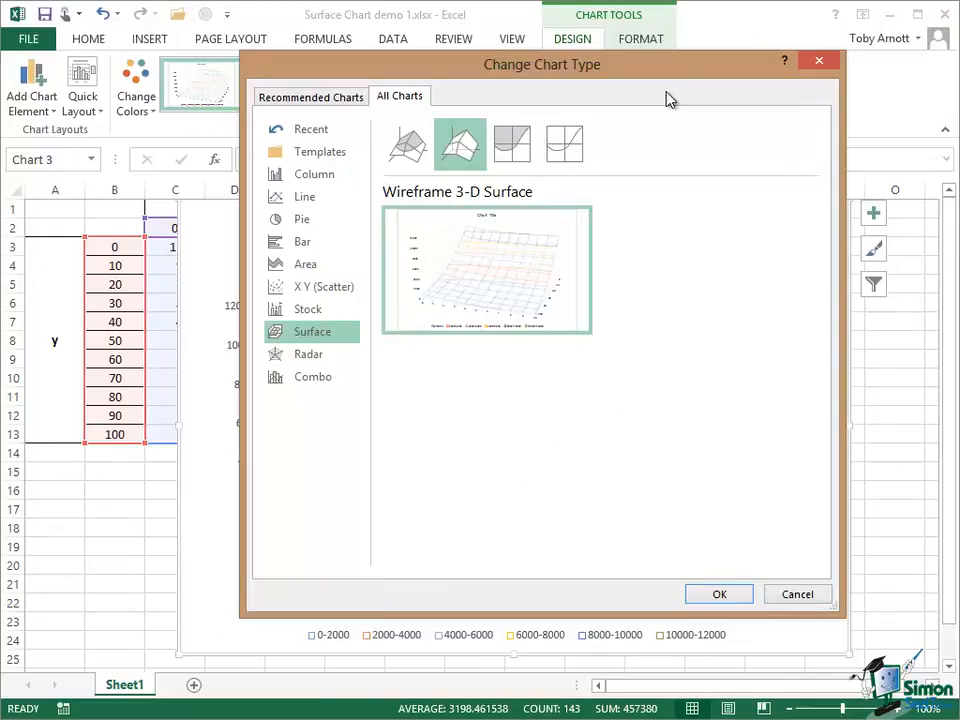
left_click(511, 152)
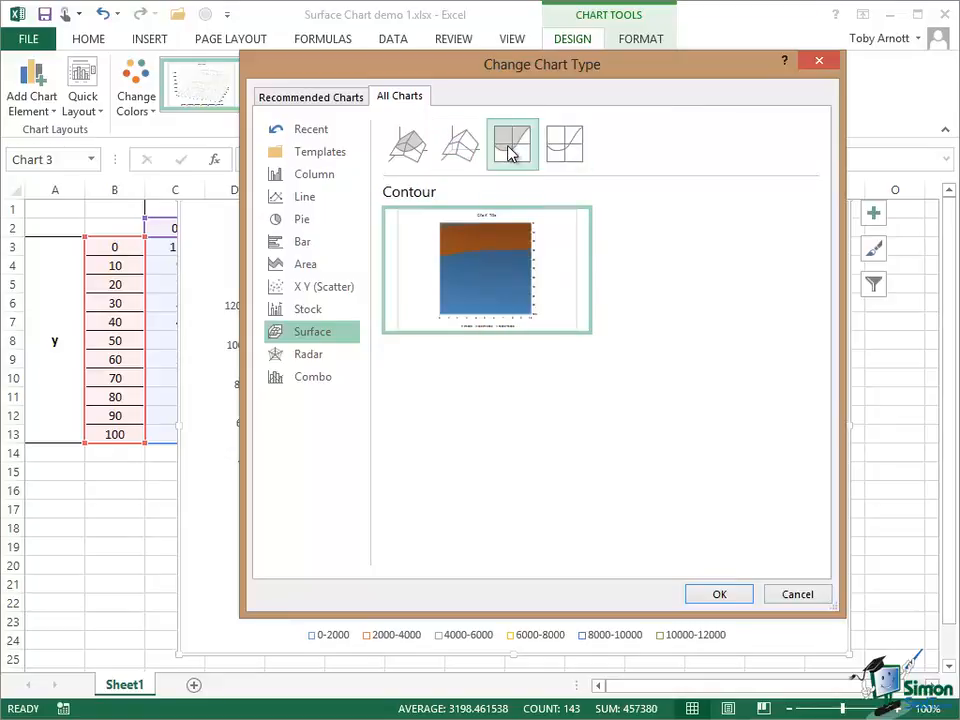
left_click(719, 594)
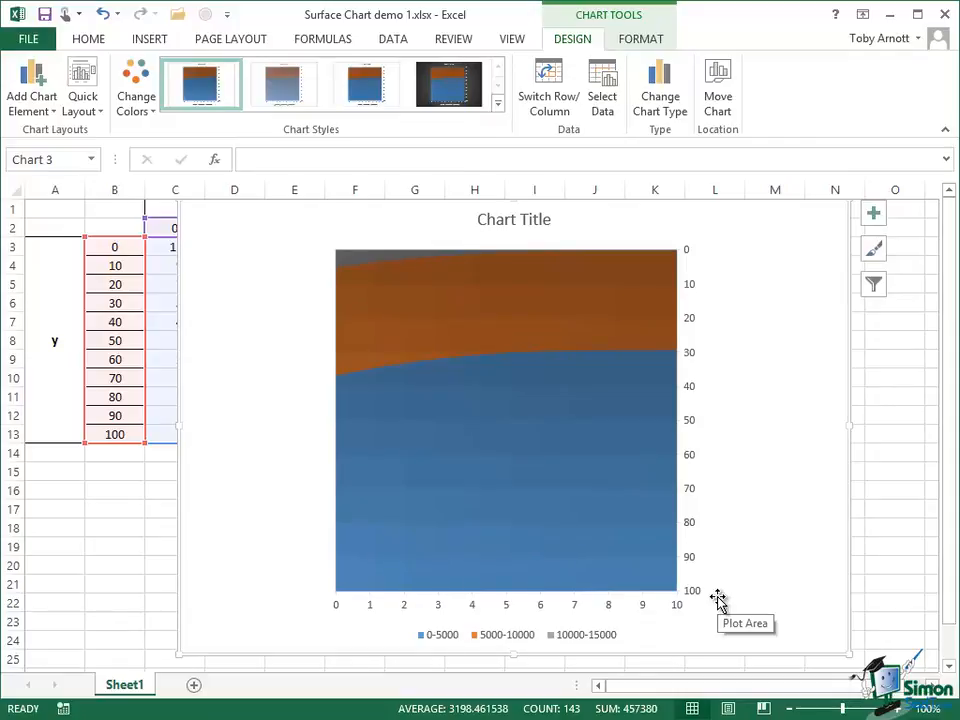
- Change the chart type to Wireframe Contour
left_click(662, 103)
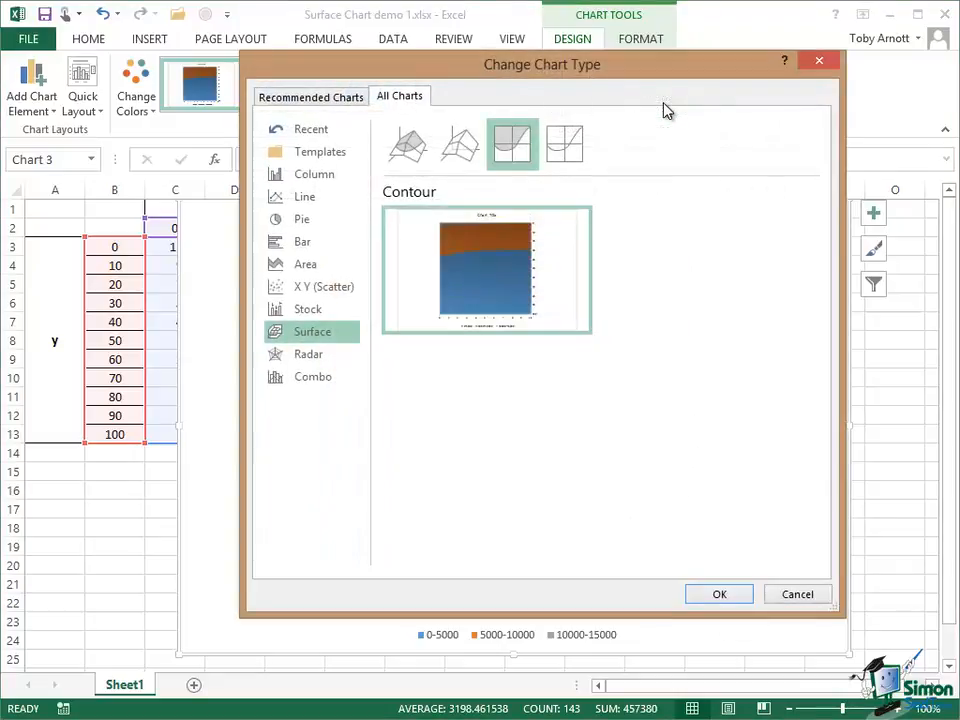
left_click(567, 147)
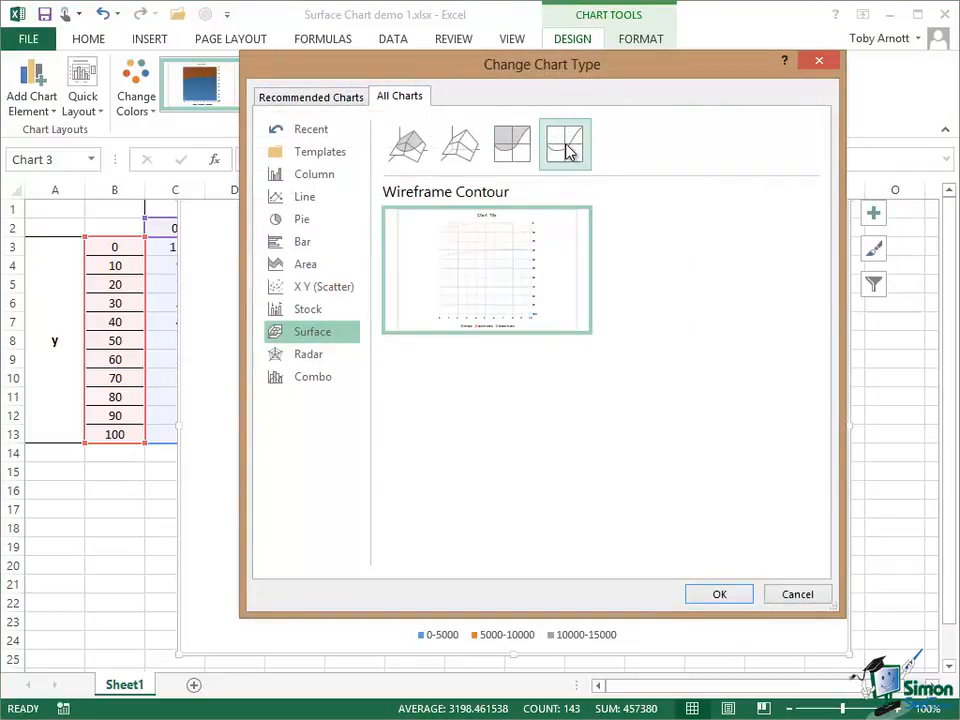
left_click(719, 594)
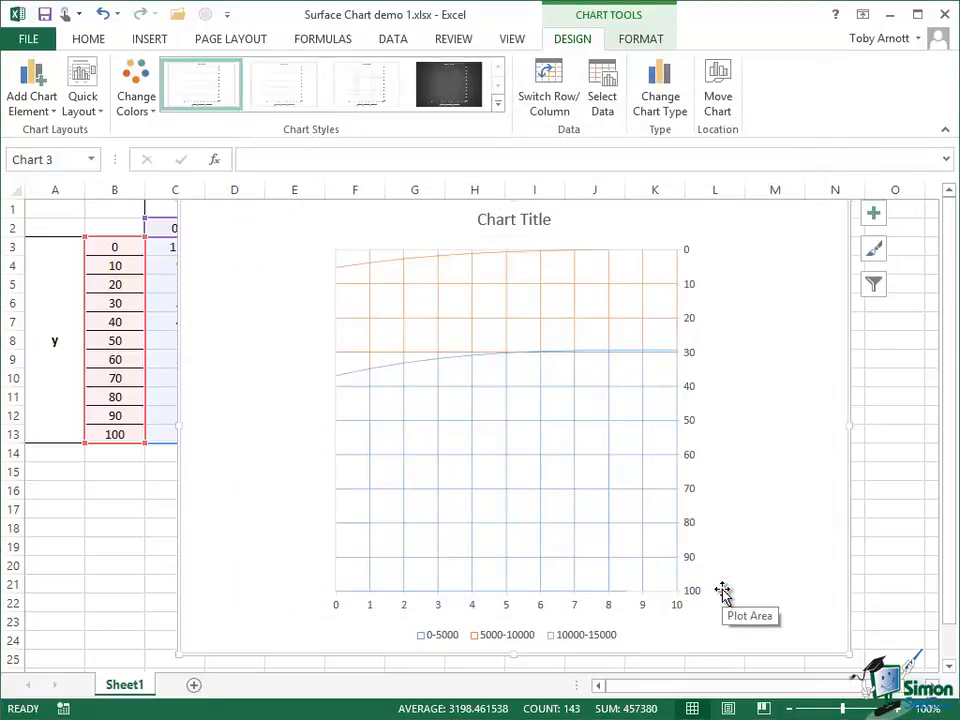